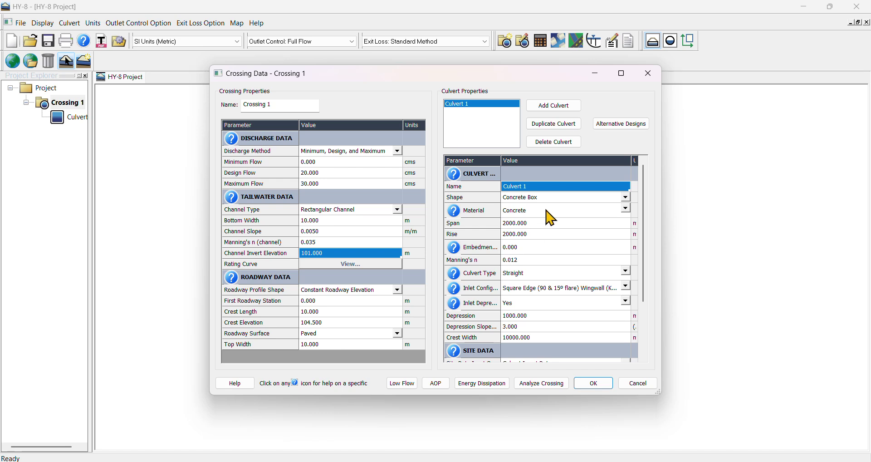
# - Review Culvert 1's span and its inlet depression, depression slope and crest width settings
pyautogui.click(539, 224)
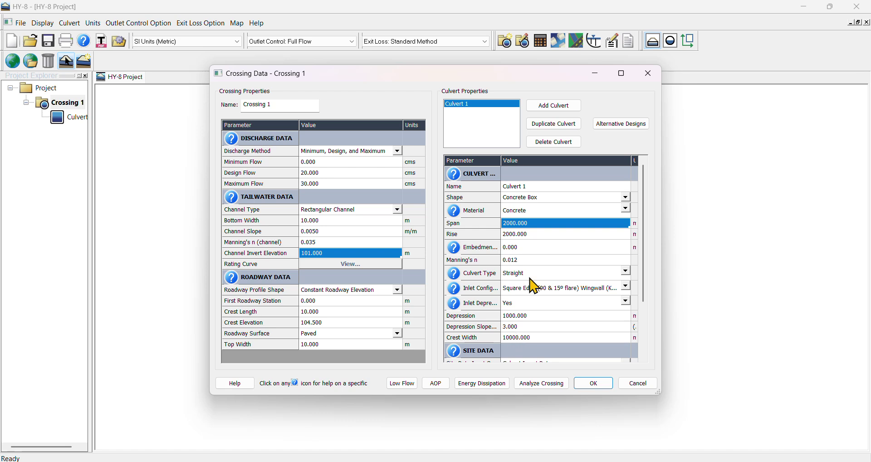
pyautogui.scroll(-2, 539, 329)
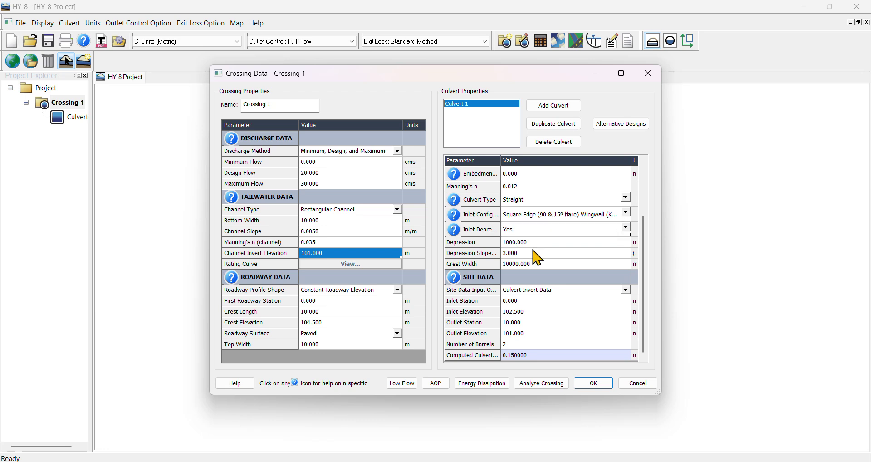
pyautogui.click(521, 243)
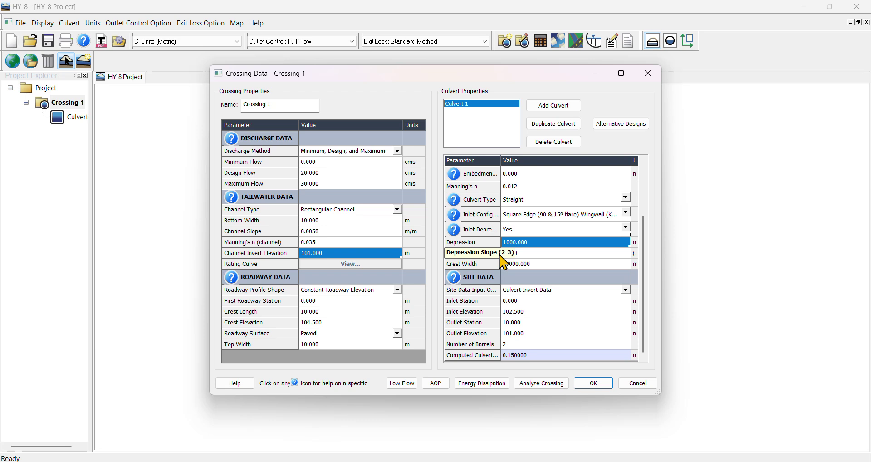
pyautogui.press('Down')
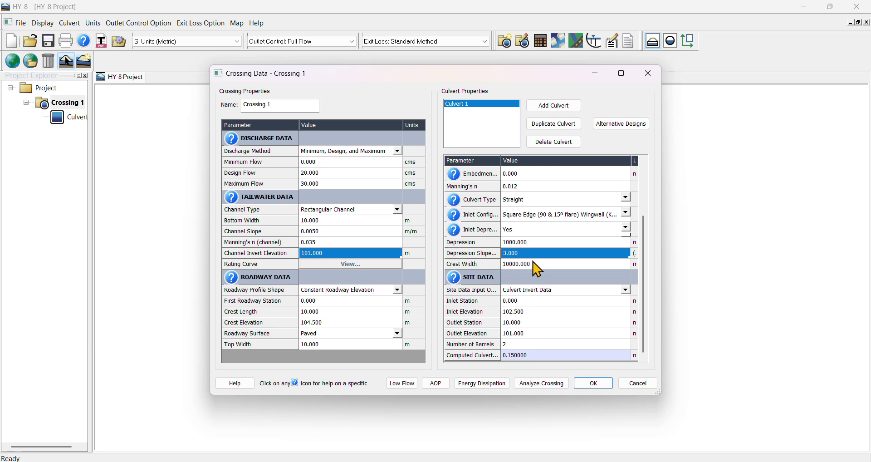
pyautogui.click(535, 267)
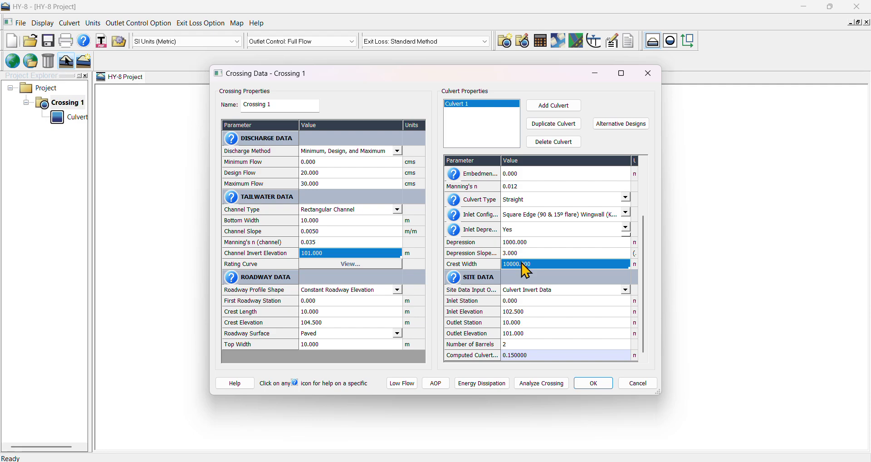
# - Check the crest width against Figure 3.6 in the HDS-5 PDF in Chrome and return to the HY-8 crossing data
pyautogui.moveTo(562, 461)
pyautogui.click(522, 421)
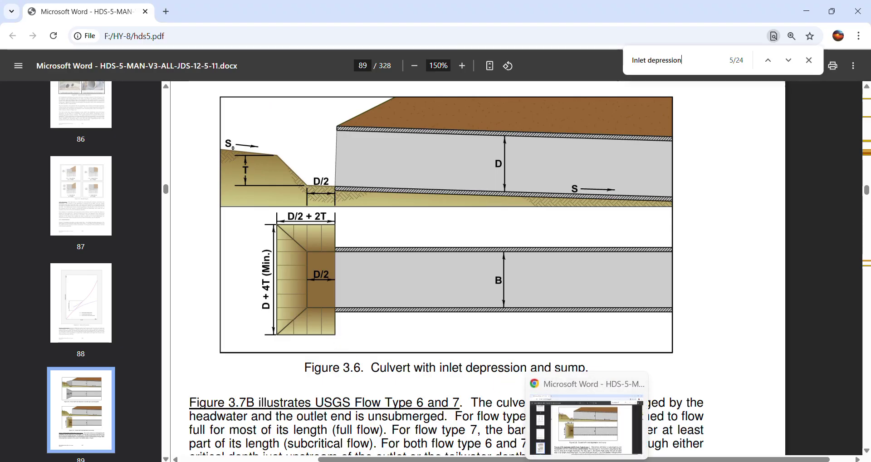
pyautogui.click(562, 461)
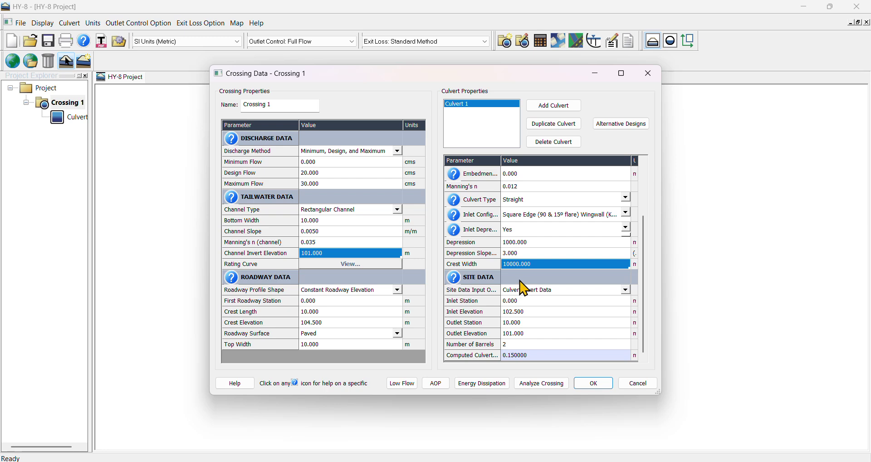
pyautogui.hotkey('alt', 'Tab')
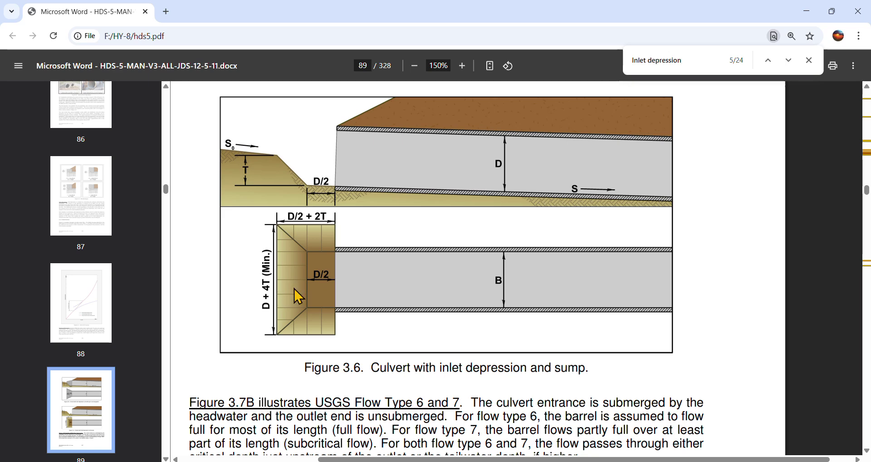
pyautogui.hotkey('alt', 'Tab')
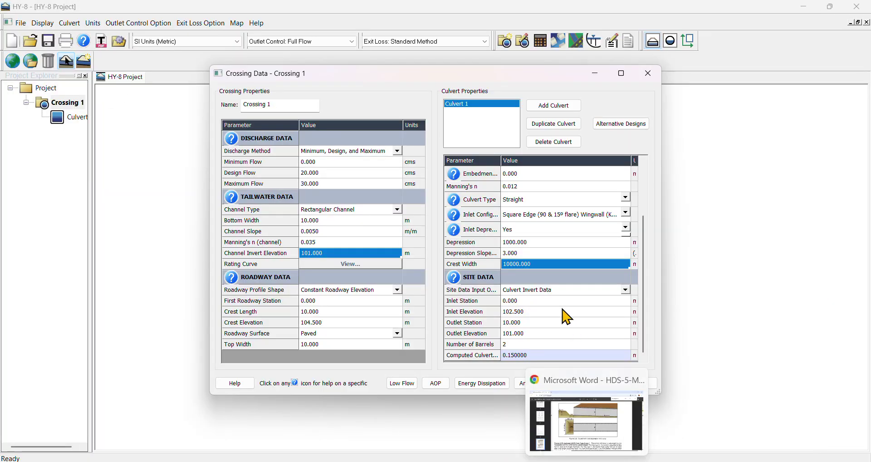
# - Analyze Crossing 1 and check the inlet elevation alongside the Culvert 1 summary table
pyautogui.click(522, 313)
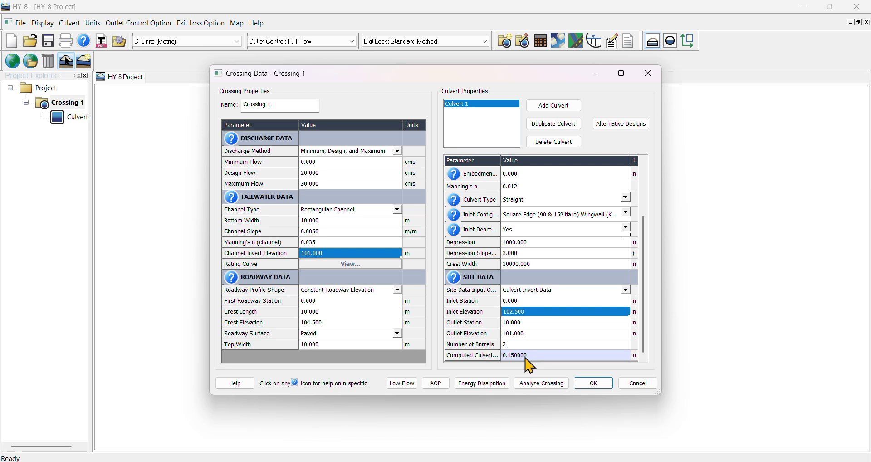
pyautogui.click(542, 383)
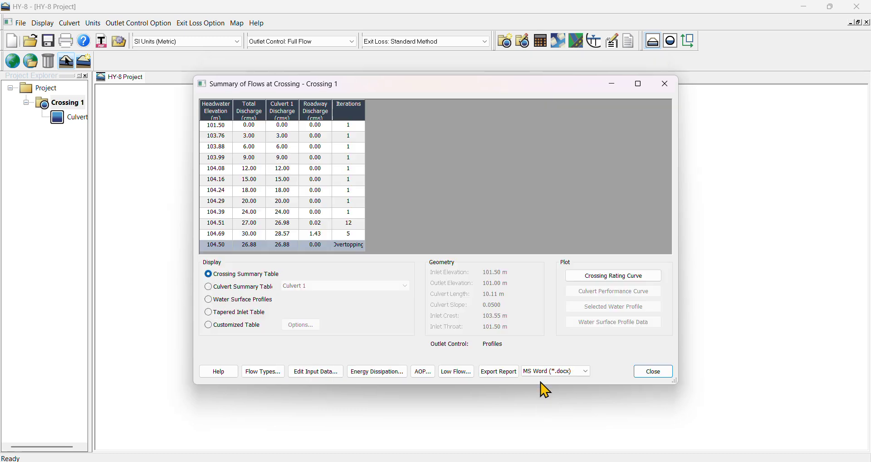
pyautogui.click(245, 289)
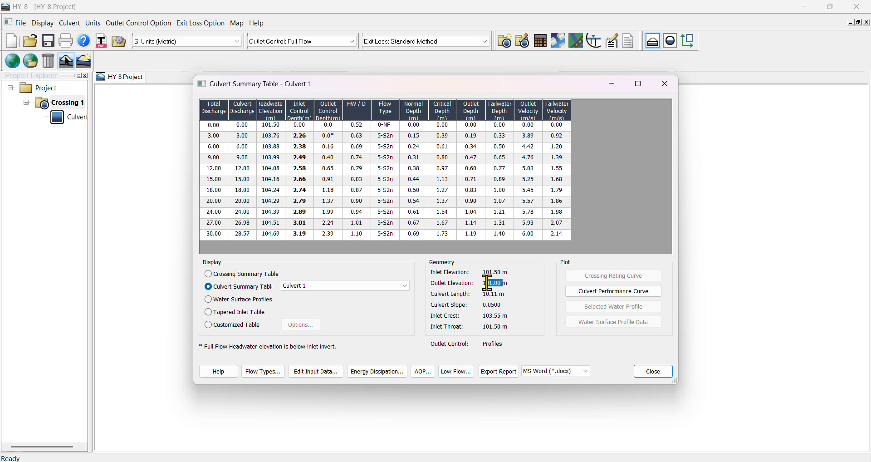
pyautogui.moveTo(501, 272); pyautogui.dragTo(481, 272)
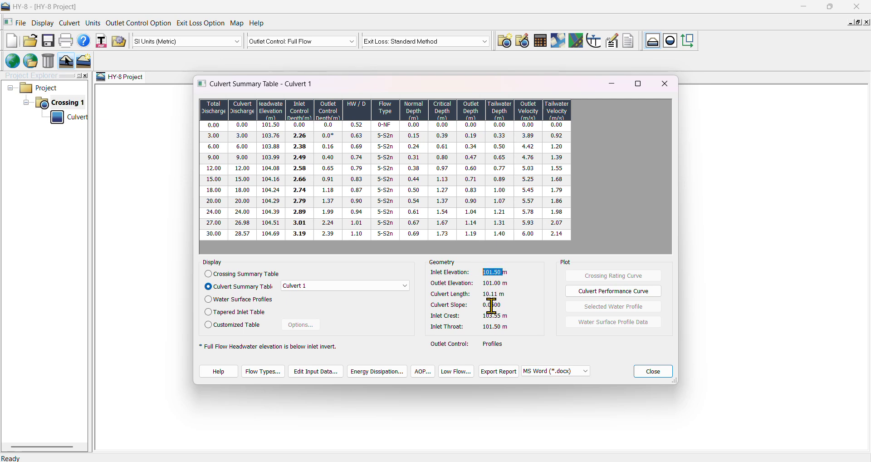
# - Recheck the culvert's inlet depression and site data in the crossing input, and rerun the analysis to the culvert summary table
pyautogui.click(317, 372)
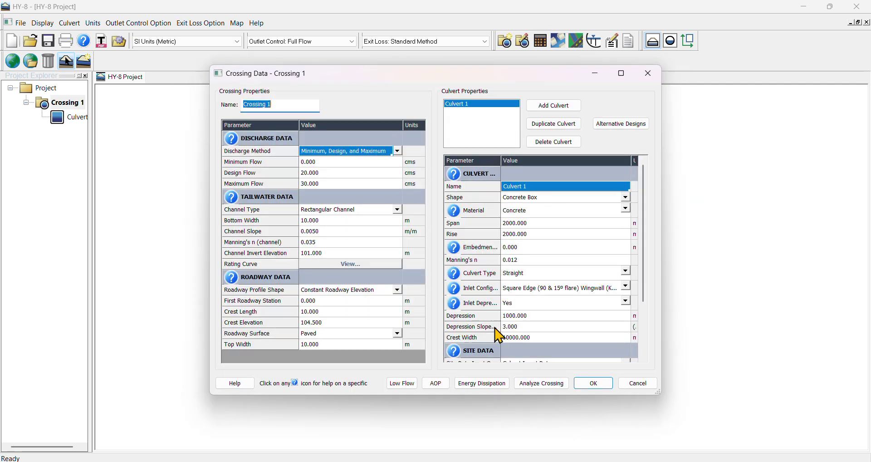
pyautogui.scroll(-3, 527, 327)
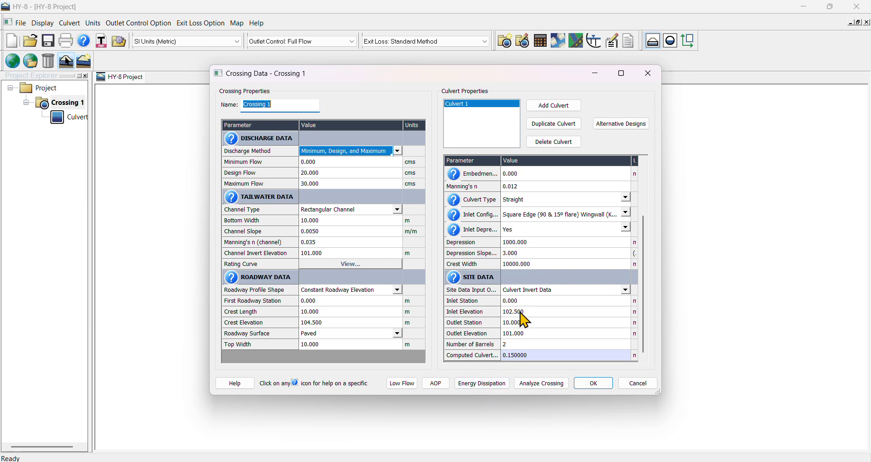
pyautogui.click(541, 384)
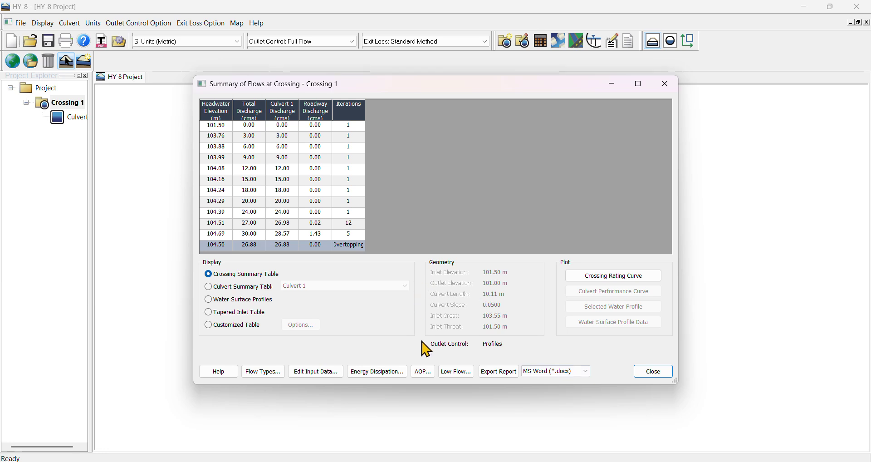
pyautogui.click(232, 286)
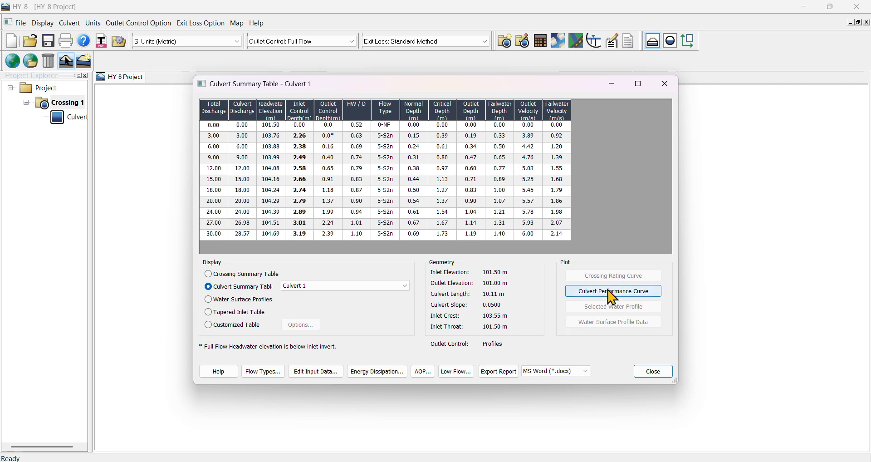
# - View the performance curve of Culvert 1, and highlight the 20.00 cms design flow row up to HW/D in the summary table
pyautogui.click(589, 292)
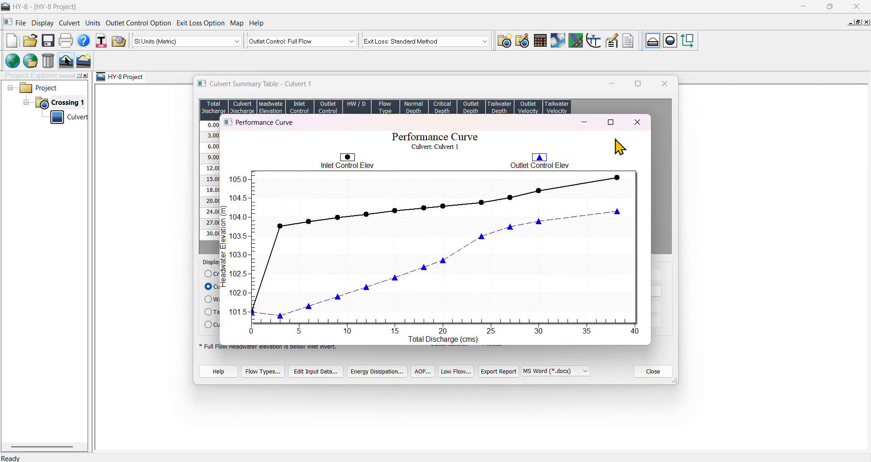
pyautogui.click(633, 127)
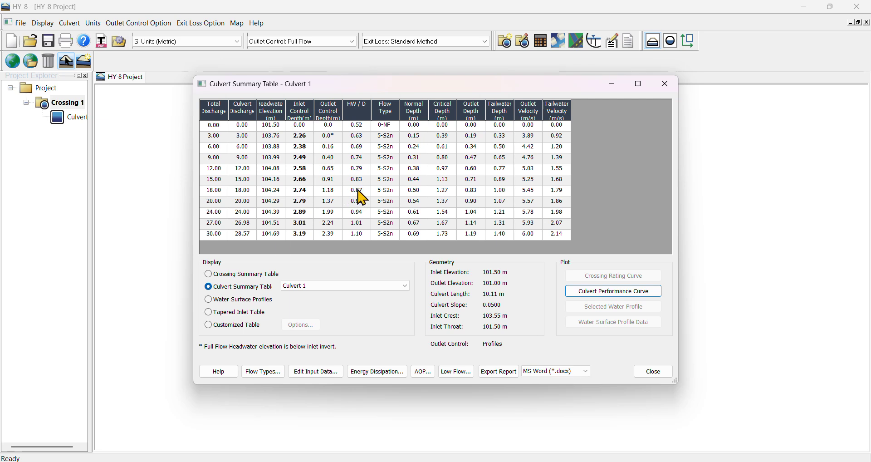
pyautogui.moveTo(358, 204); pyautogui.dragTo(214, 207)
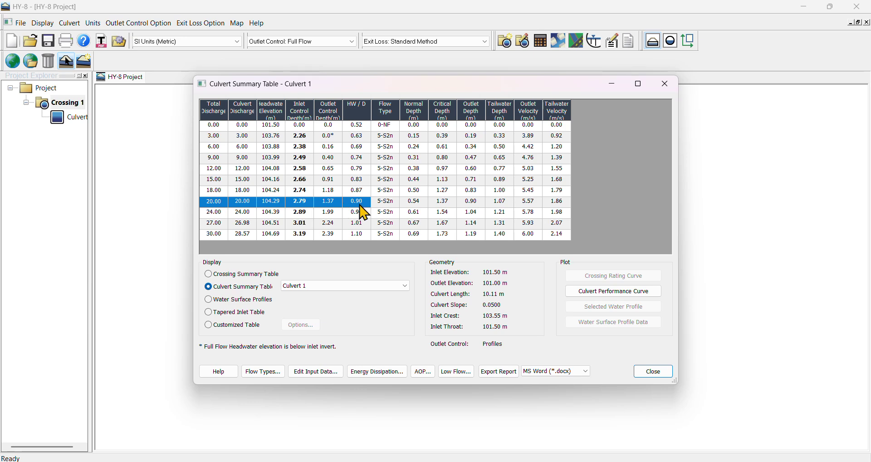
# - Return to the crossing input data, check the culvert rise and accept the data
pyautogui.click(313, 372)
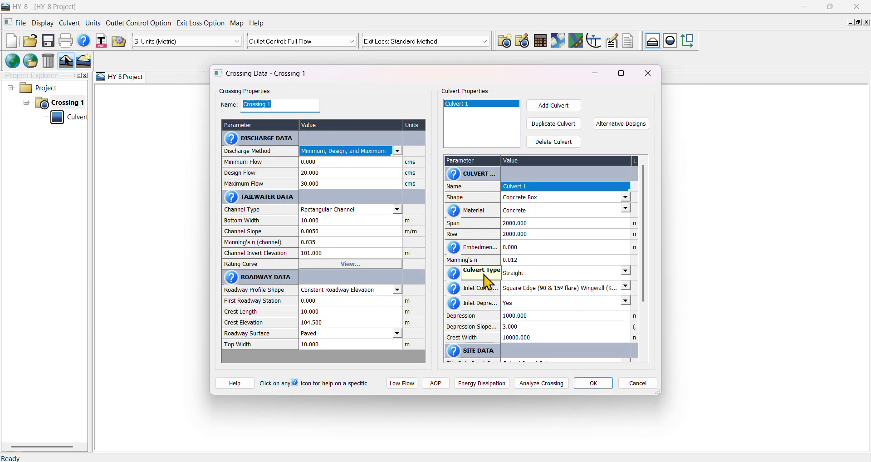
pyautogui.click(530, 234)
pyautogui.click(592, 384)
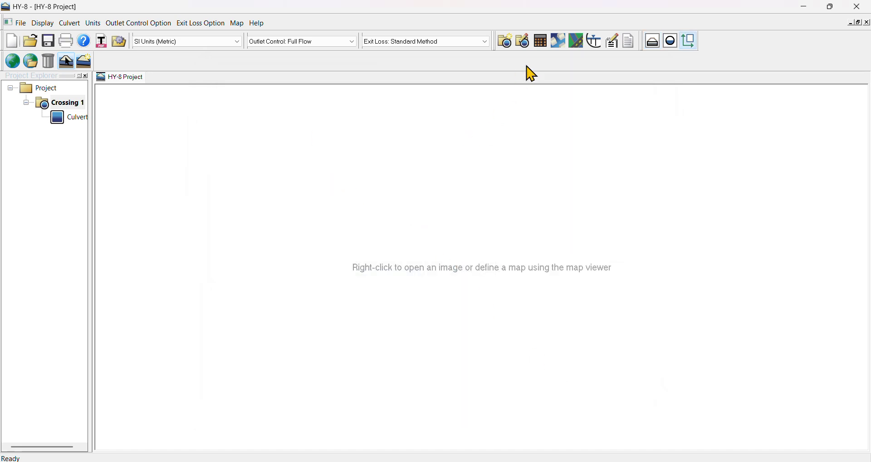
# - Display the crossing's front view and define the roadway culvert stations with Culvert 1 at 5 m and a barrel spacing of 0.3 m
pyautogui.click(671, 41)
pyautogui.rightClick(494, 189)
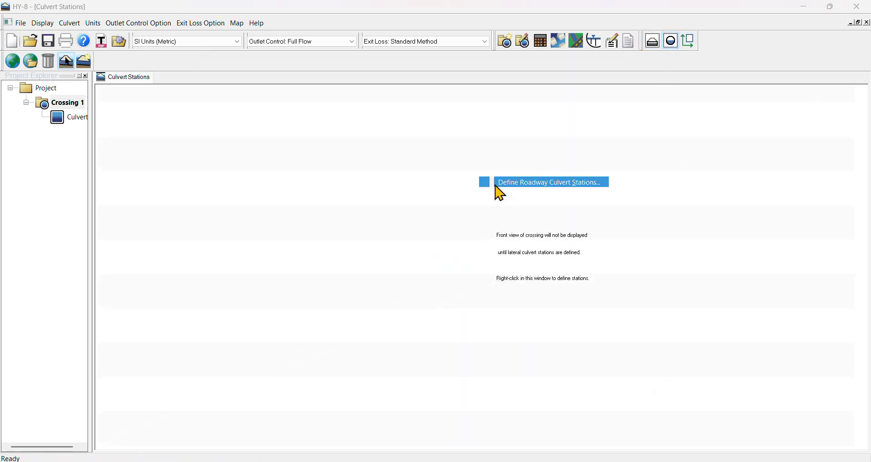
pyautogui.click(496, 186)
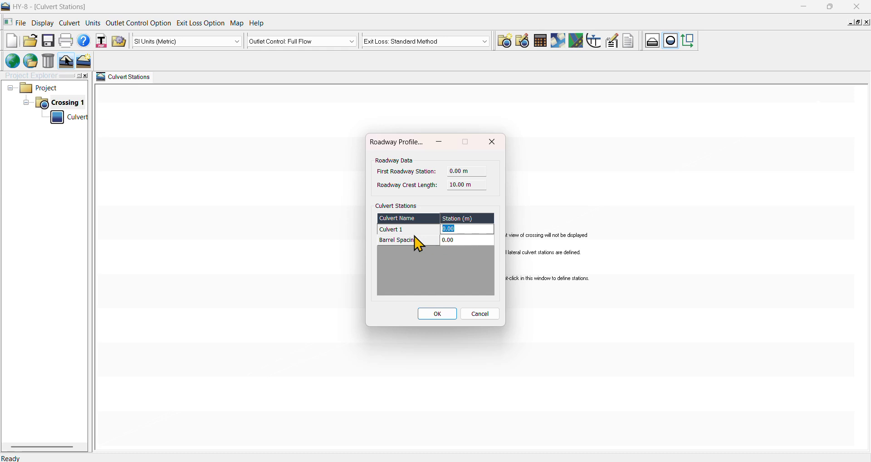
pyautogui.write('5')
pyautogui.press('Tab')
pyautogui.write('0')
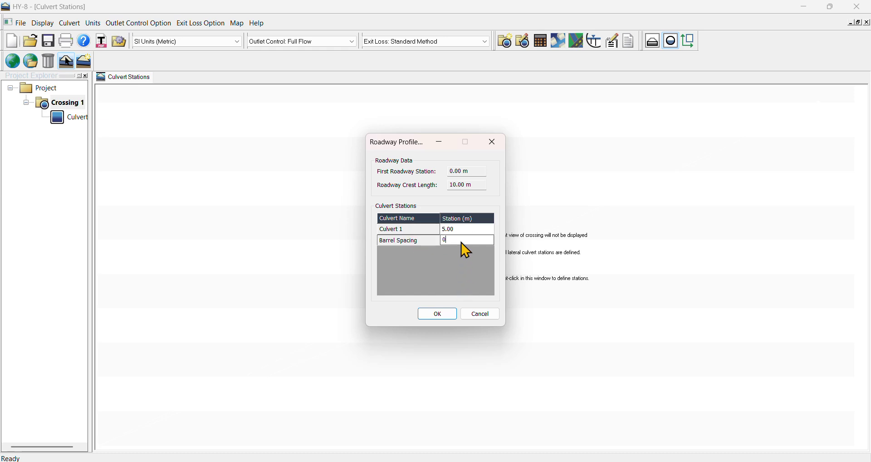
pyautogui.write('.3')
pyautogui.click(437, 314)
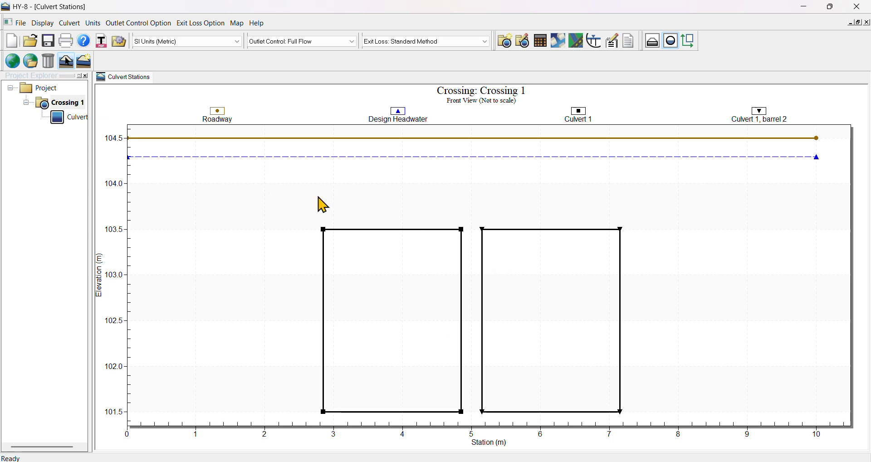
# - Open the crossing data from Culvert 1 and review its site data, inlet depression and rise
pyautogui.doubleClick(80, 120)
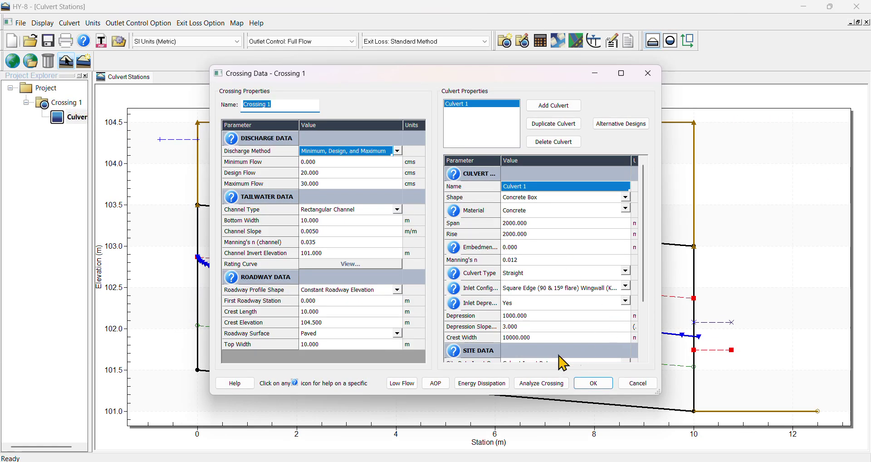
pyautogui.scroll(-3, 567, 317)
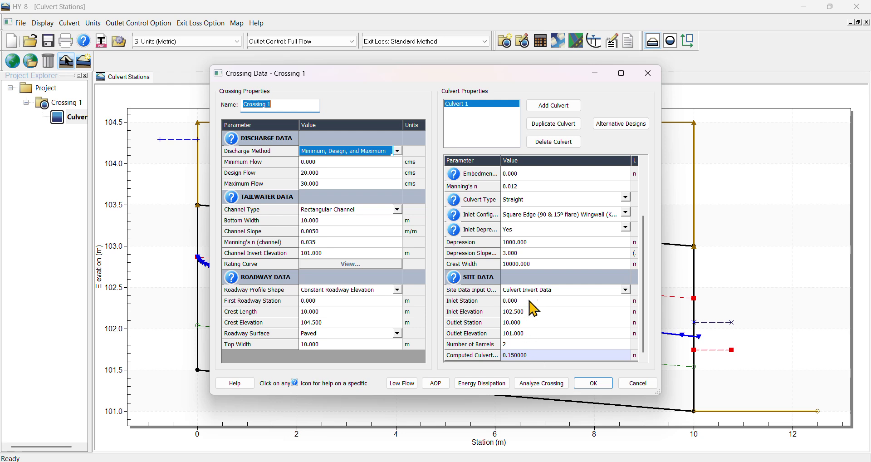
pyautogui.scroll(2, 533, 253)
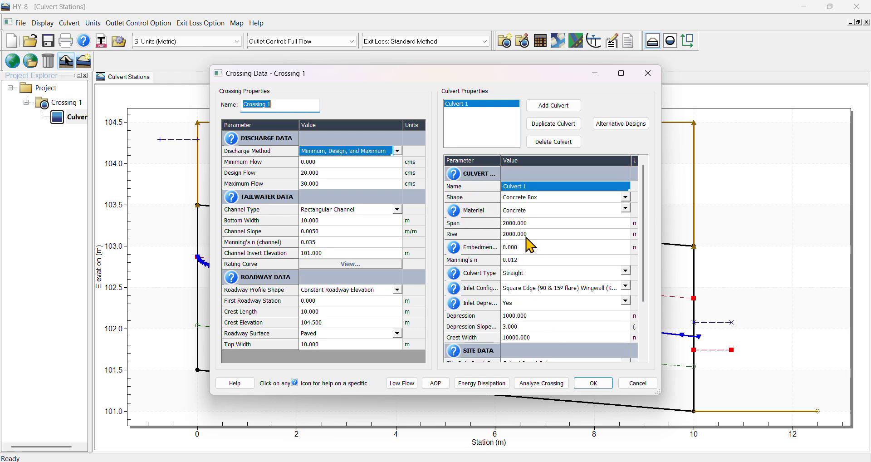